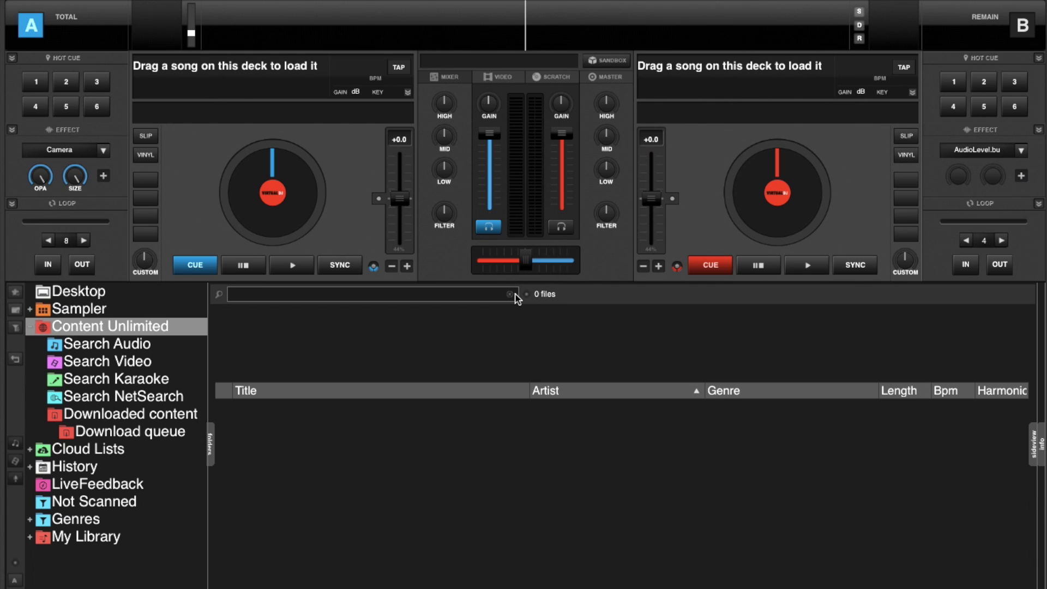
Load Two Step onto deck A and Gunnar Olsen onto deck B, then sync deck A to 128 BPM.
click(154, 418)
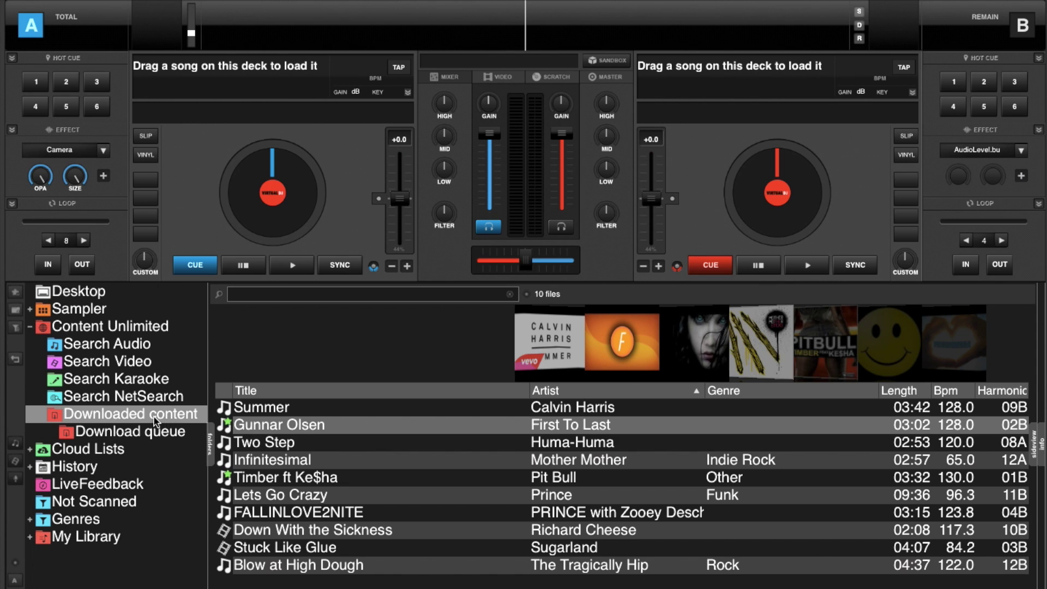
drag(280, 443, 260, 194)
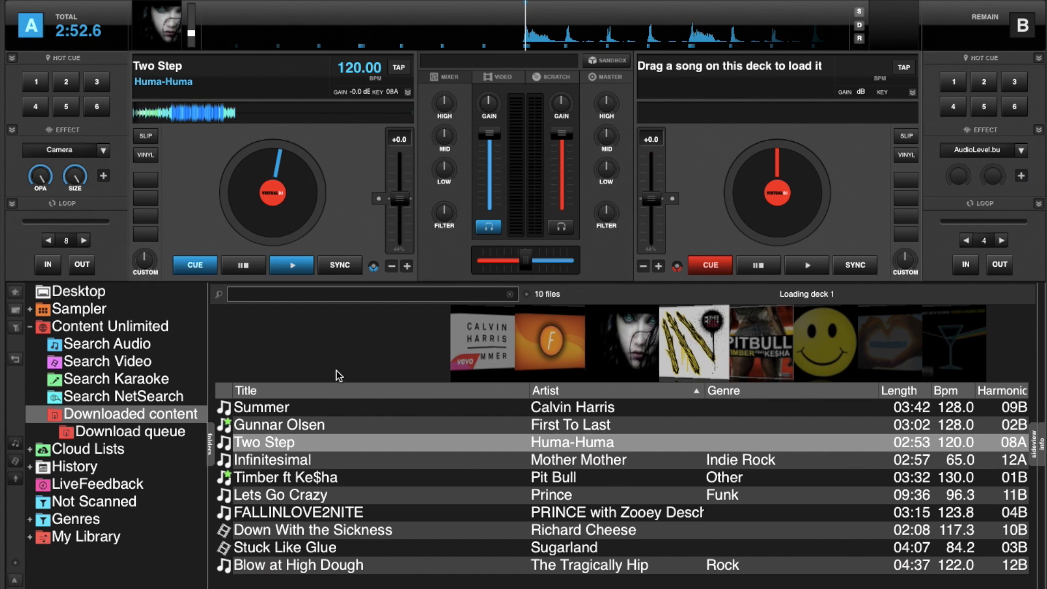
click(313, 428)
drag(313, 428, 785, 197)
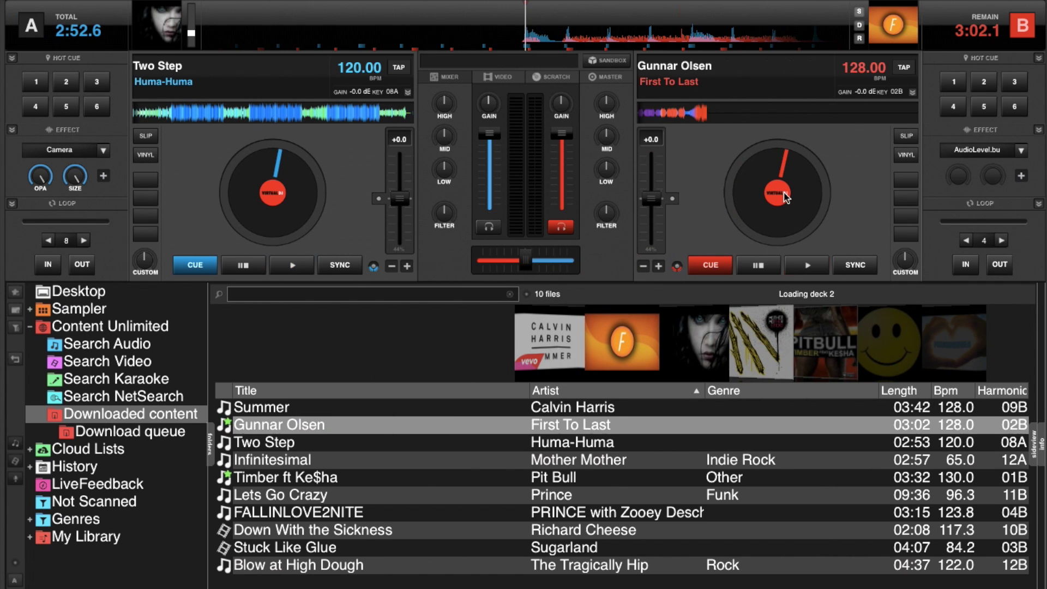
click(337, 270)
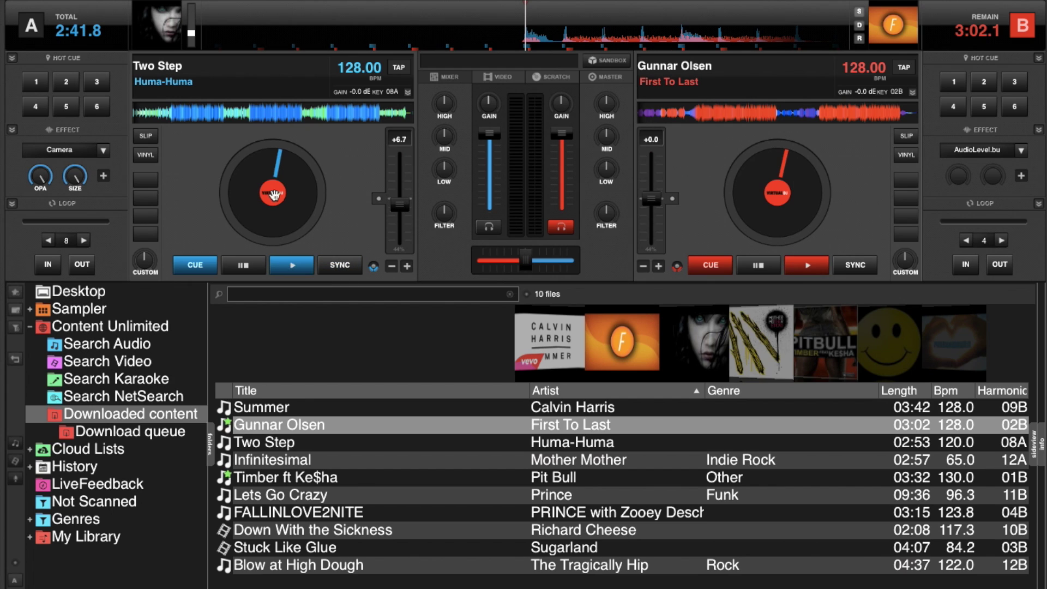
Play Two Step on deck A, enable sandbox, and audition several points forward and back in its waveform.
click(297, 266)
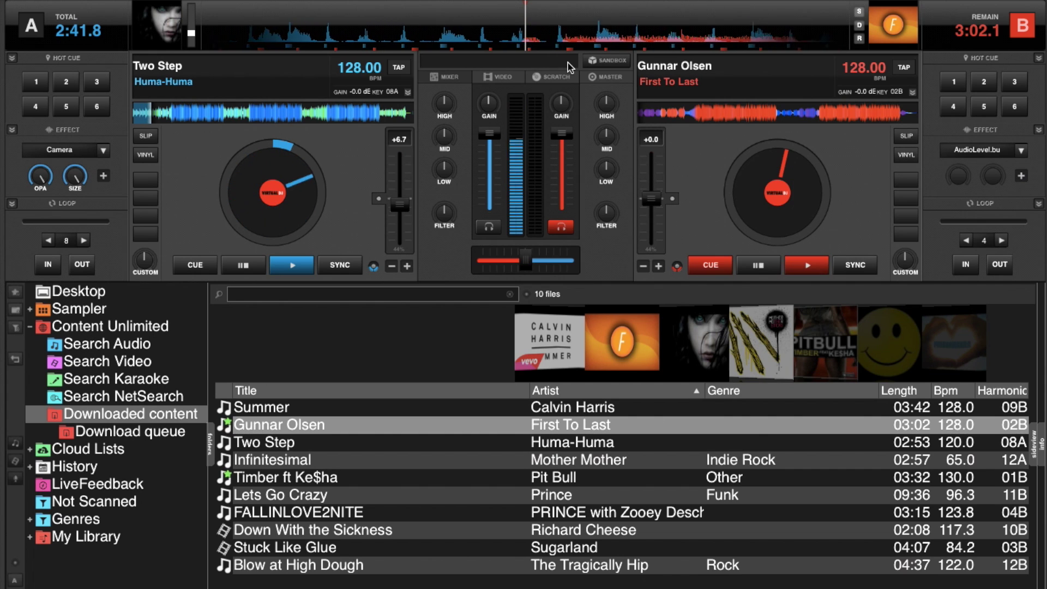
click(603, 68)
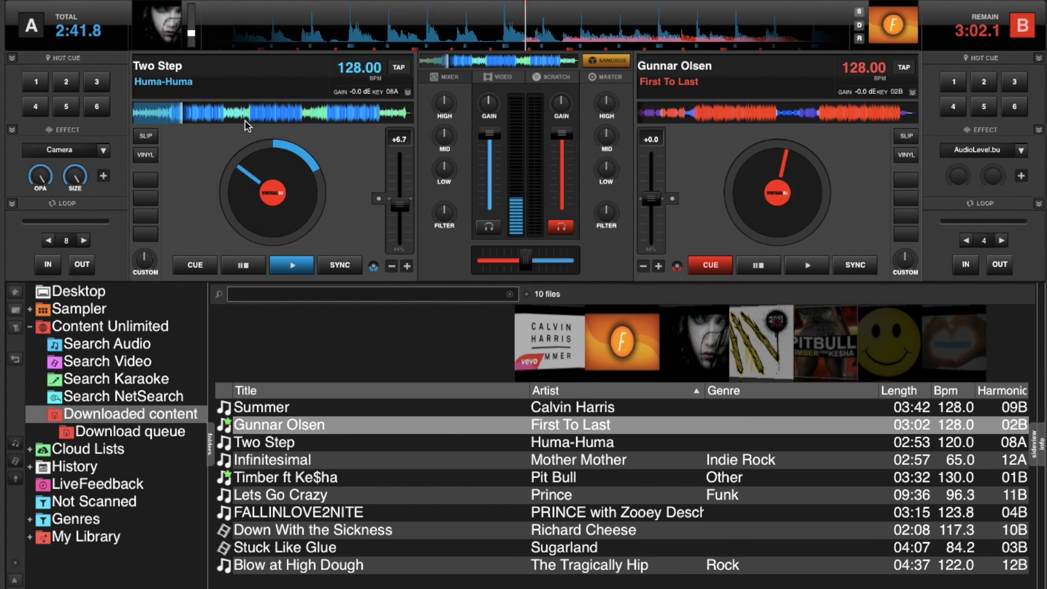
click(263, 124)
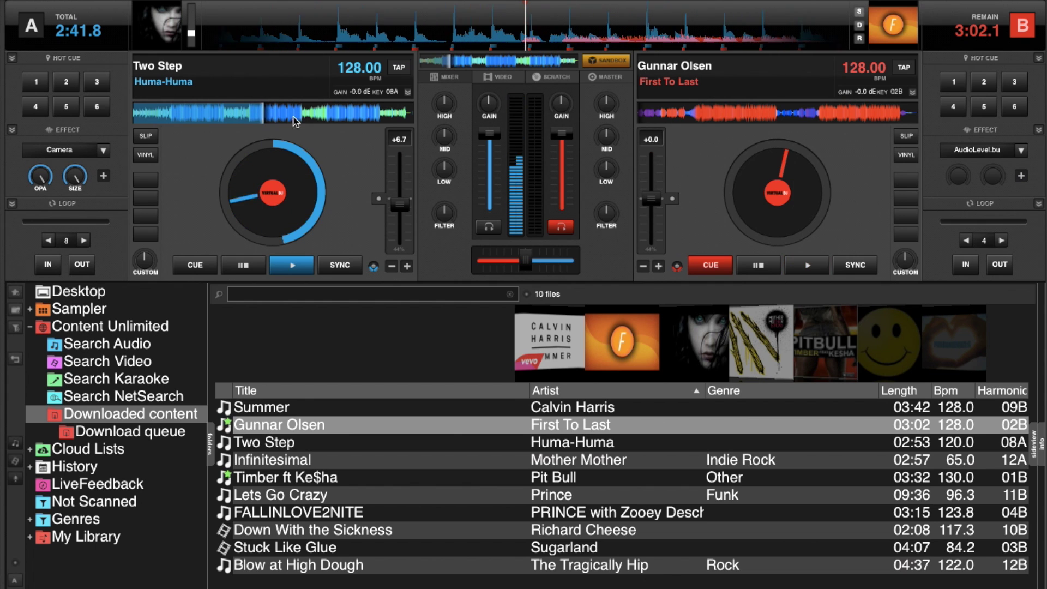
click(323, 120)
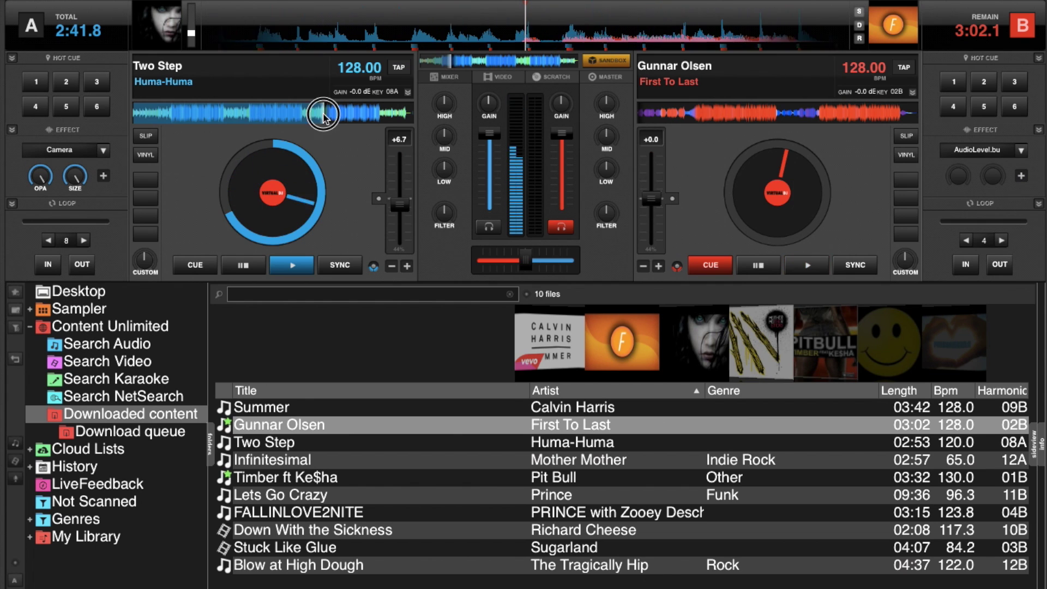
click(254, 115)
click(202, 113)
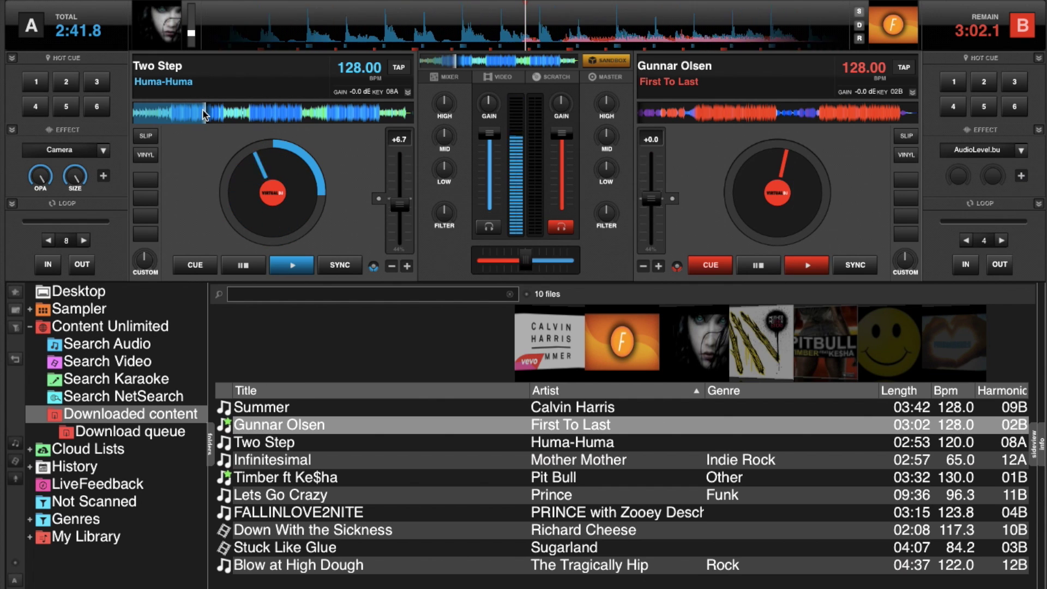
click(277, 117)
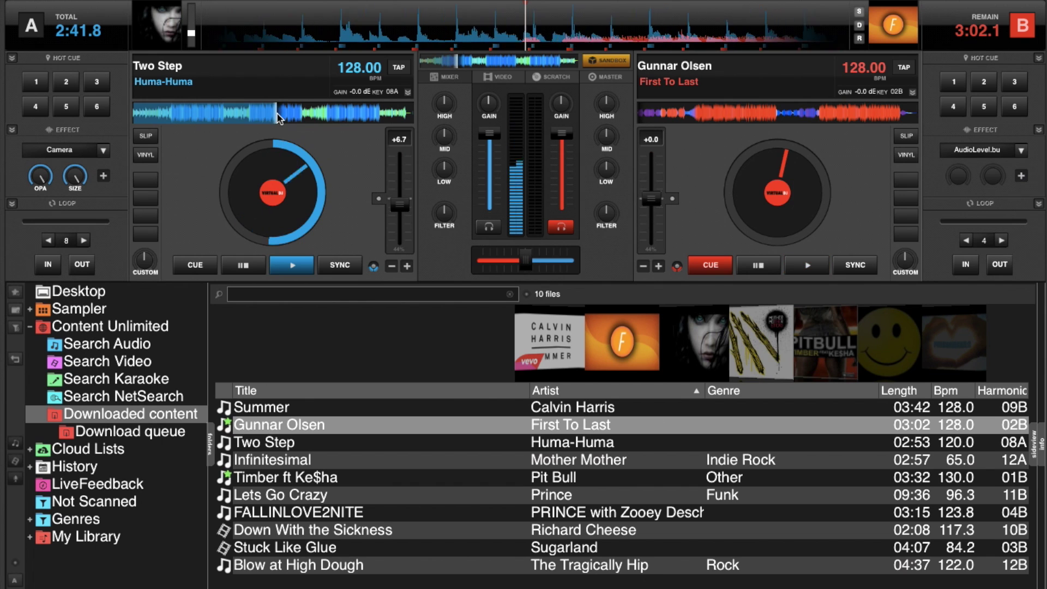
click(337, 117)
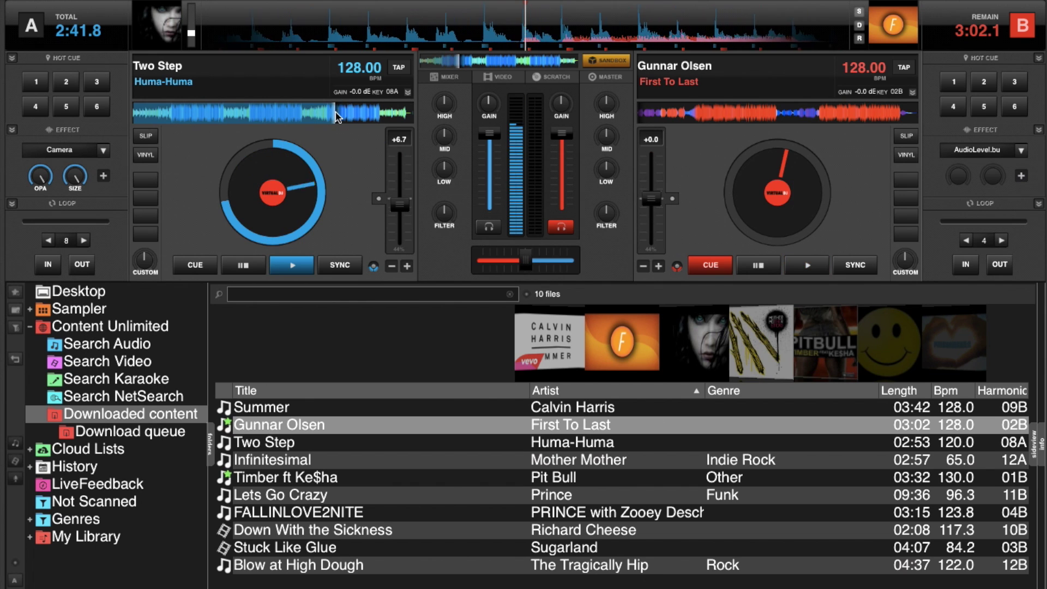
click(202, 118)
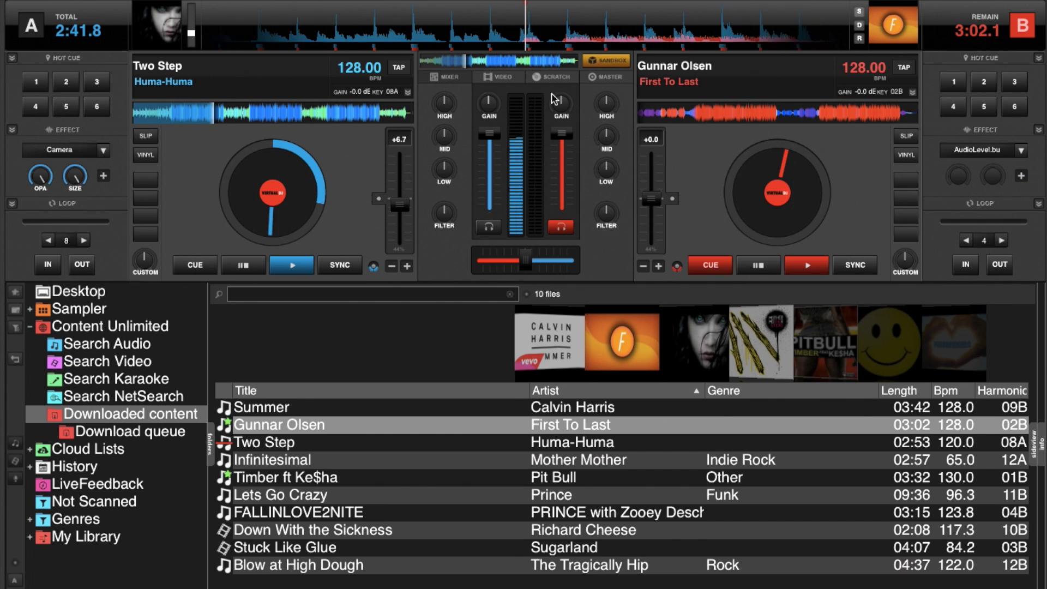
Find and pause on a start point in Gunnar Olsen on deck B, then move Two Step later and stop deck A.
click(807, 263)
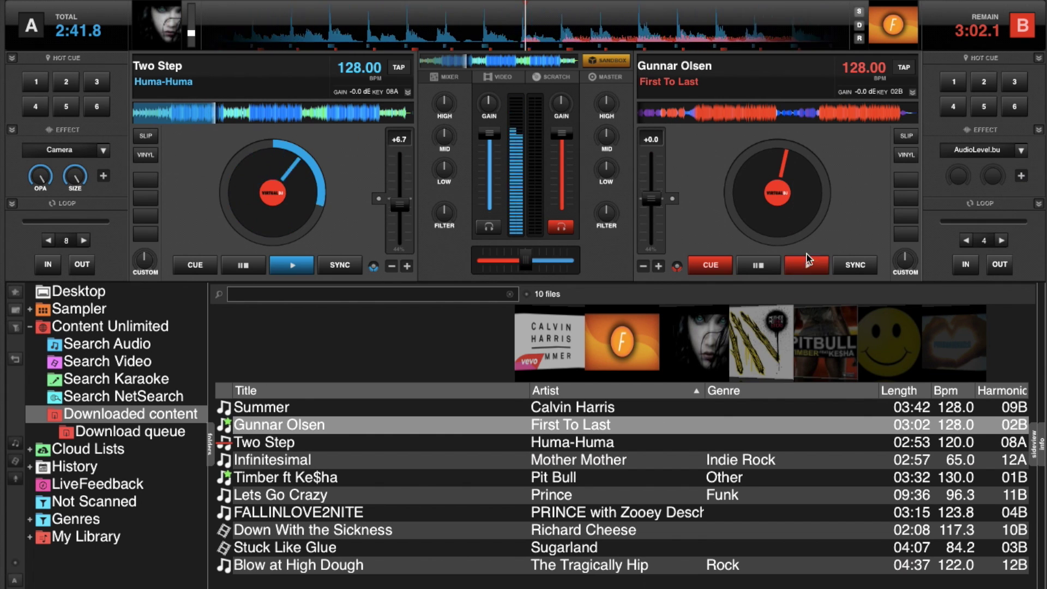
click(690, 109)
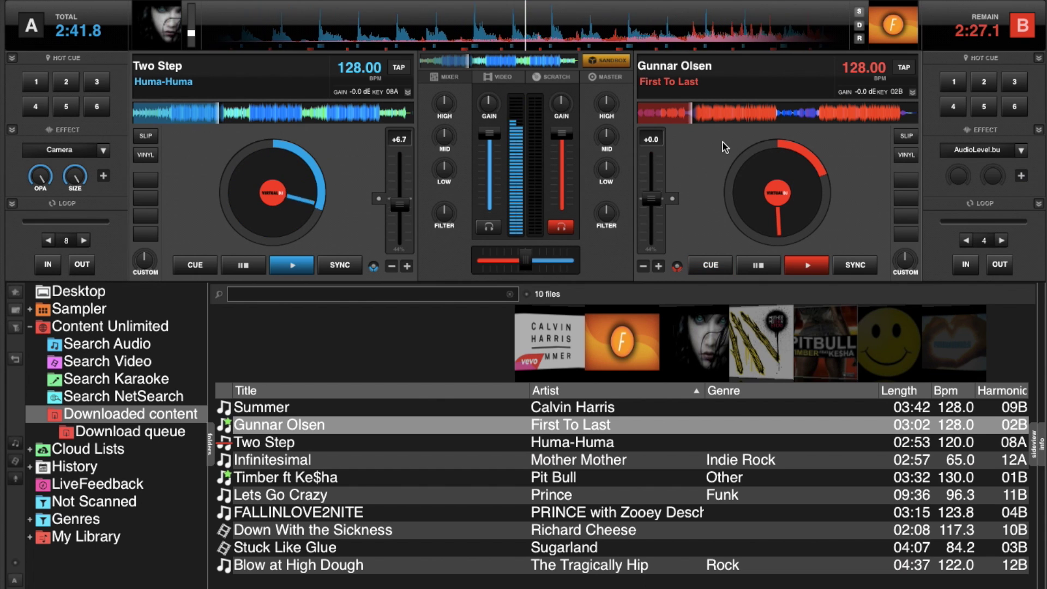
click(807, 263)
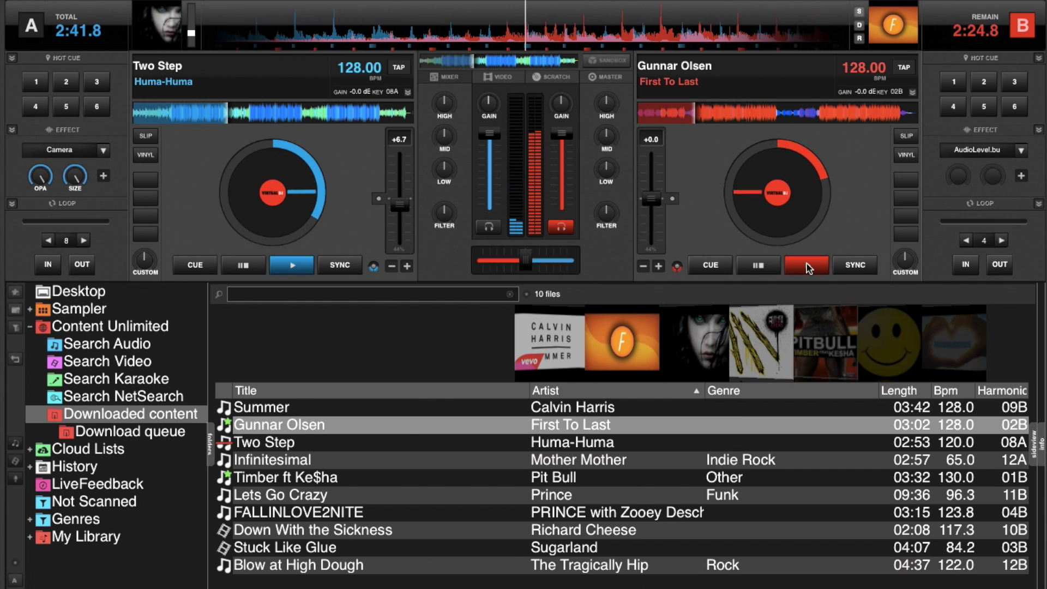
click(770, 268)
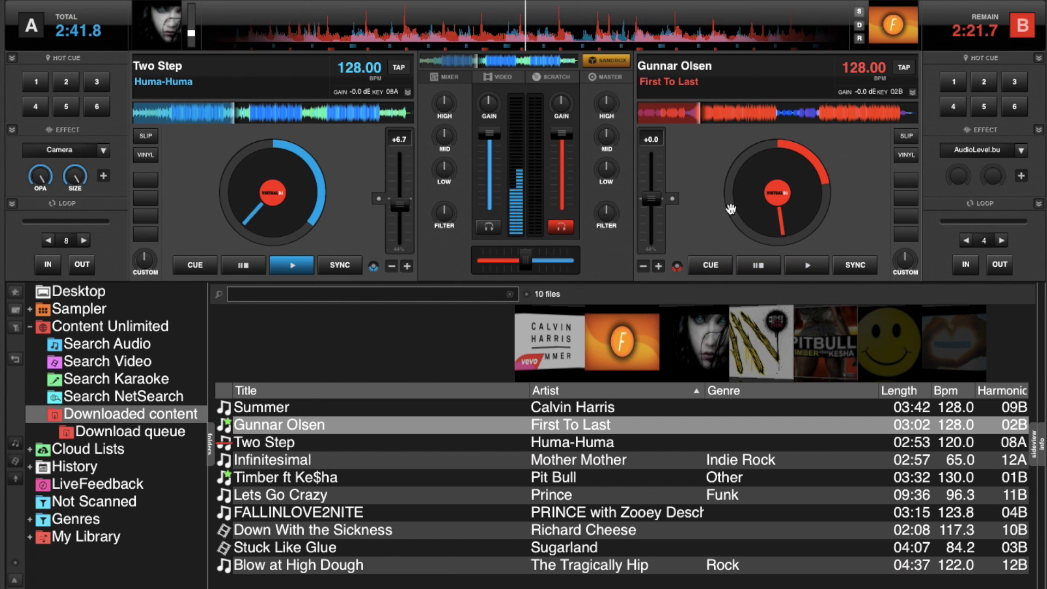
mouse_move(741, 182)
mouse_down()
mouse_move(741, 194)
mouse_move(774, 137)
mouse_move(800, 179)
mouse_move(774, 218)
mouse_move(731, 194)
mouse_up()
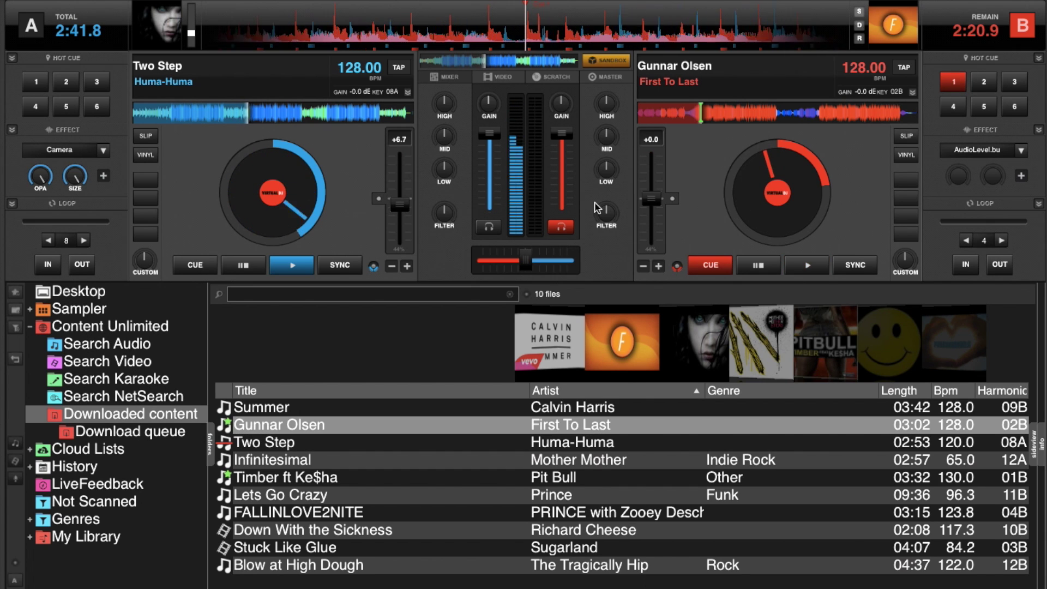
click(304, 120)
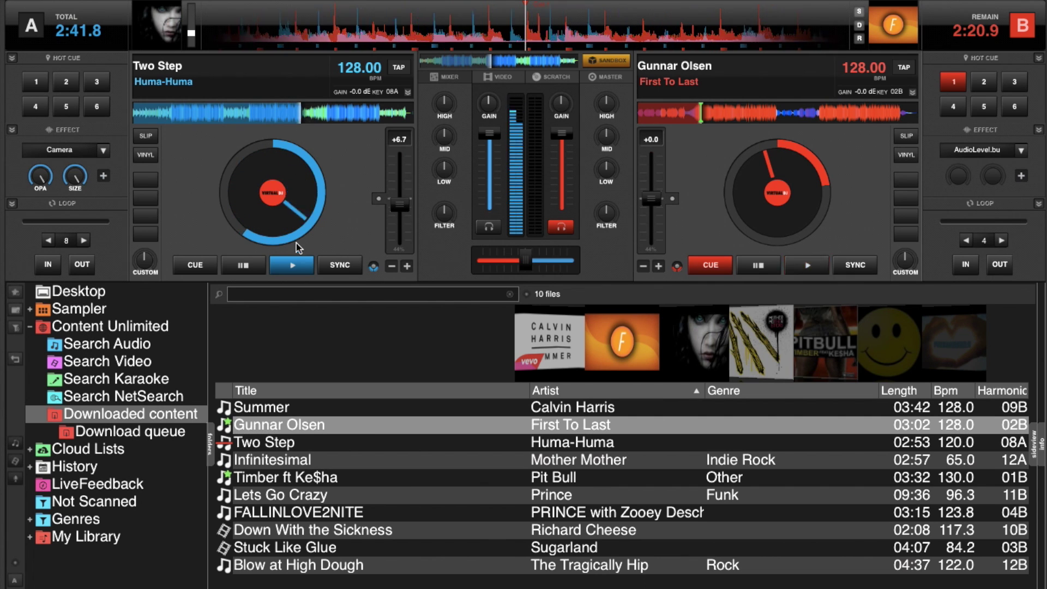
click(248, 260)
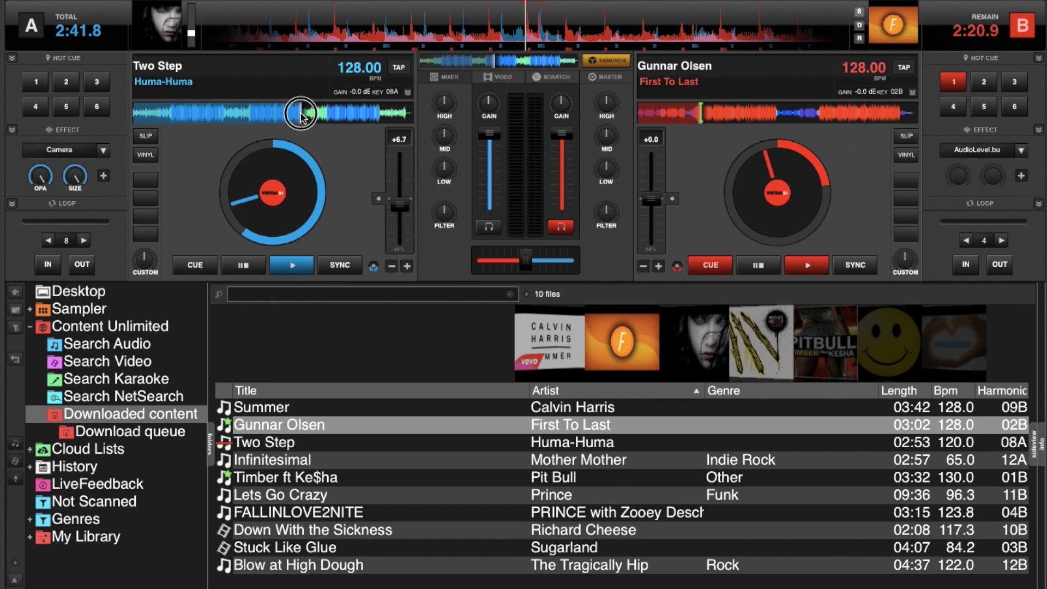
Set hot cue 1 on deck A, exit sandbox, play deck B from hot cue 1 and crossfade to deck B.
click(35, 85)
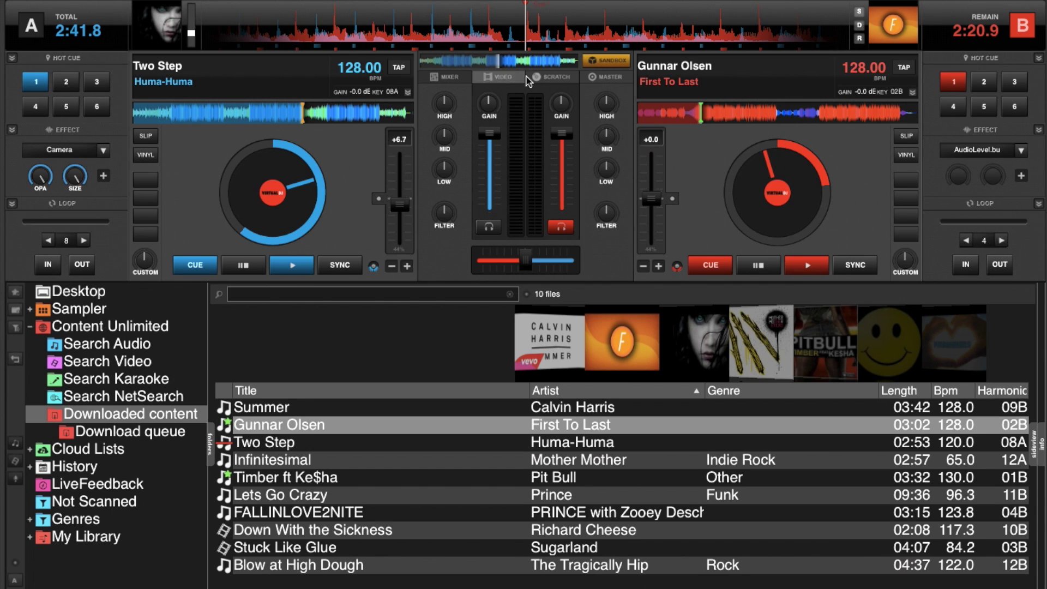
click(607, 65)
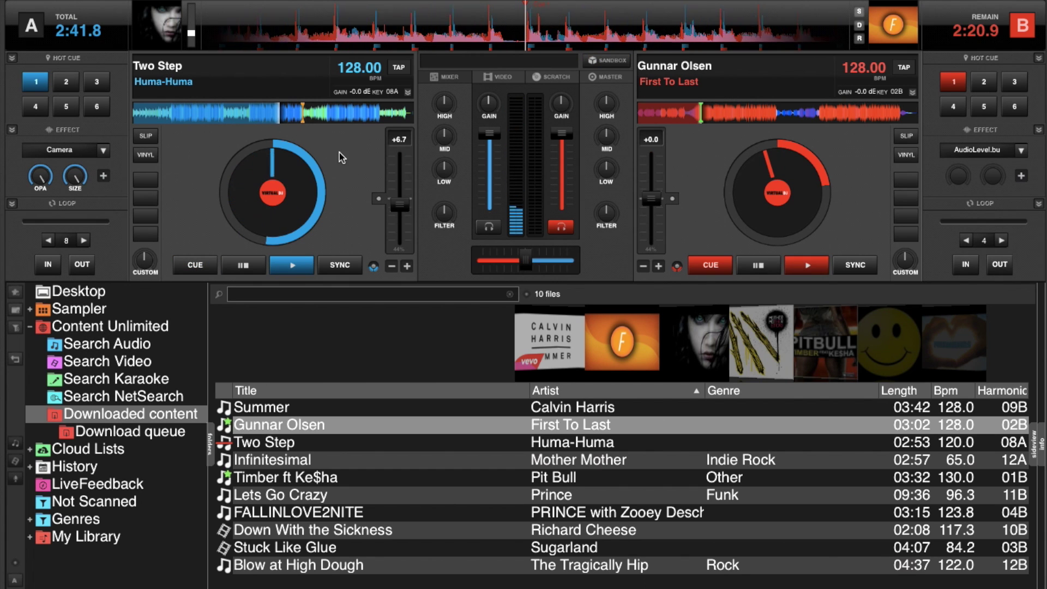
click(956, 83)
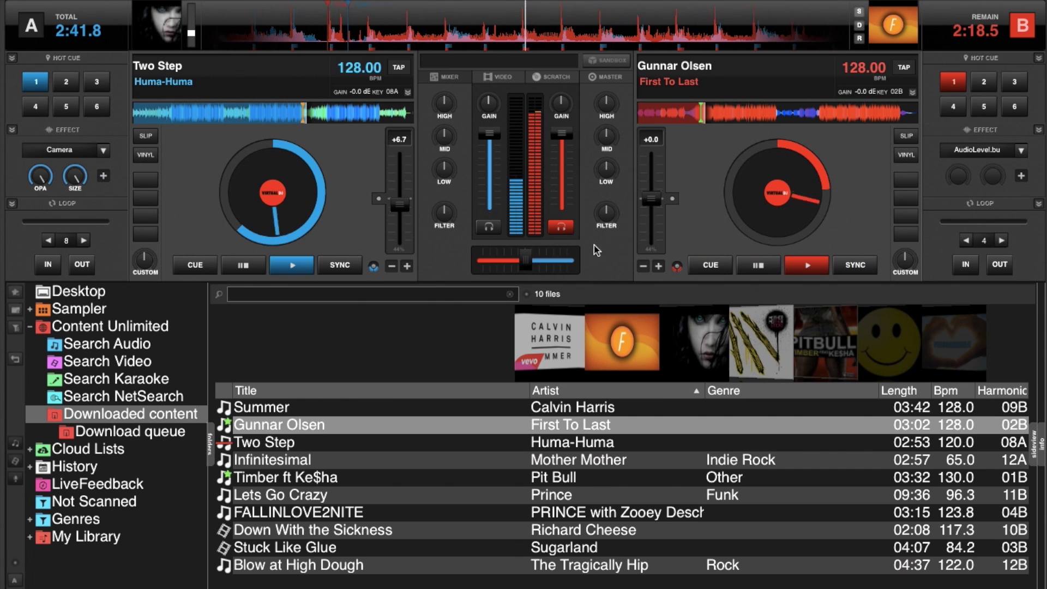
mouse_move(528, 267)
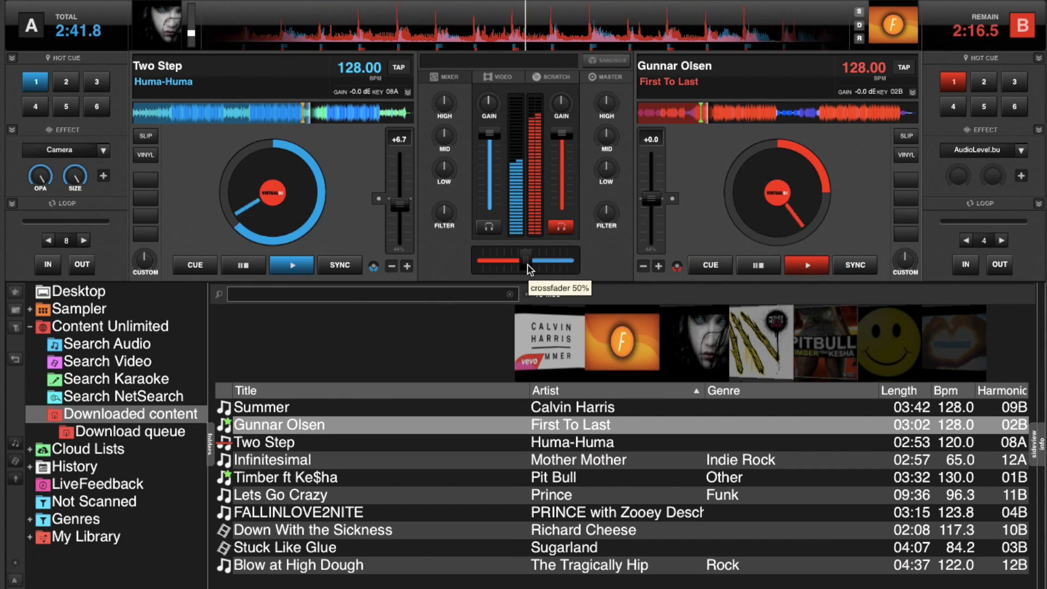
drag(528, 267, 590, 263)
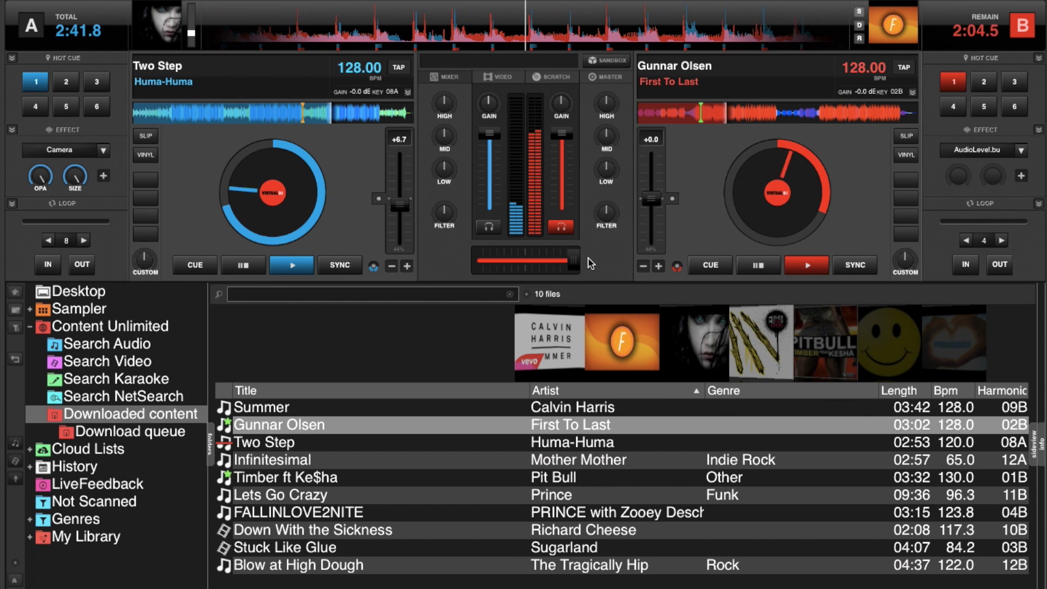
With sandbox on, seek First To Last on deck B to a later section, pause and set hot cue 2.
click(606, 61)
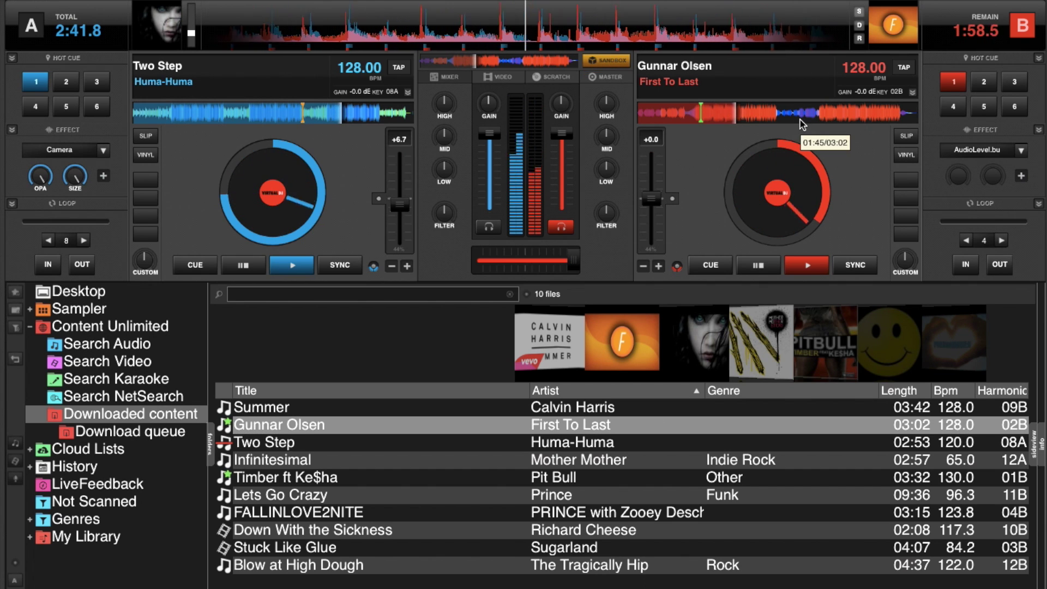
click(721, 113)
click(679, 113)
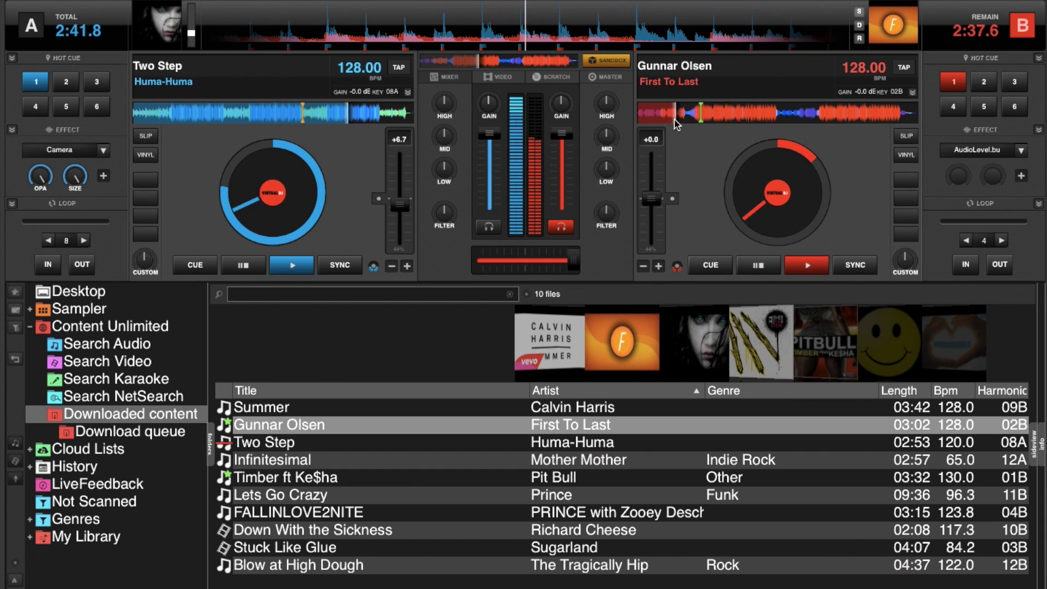
click(841, 113)
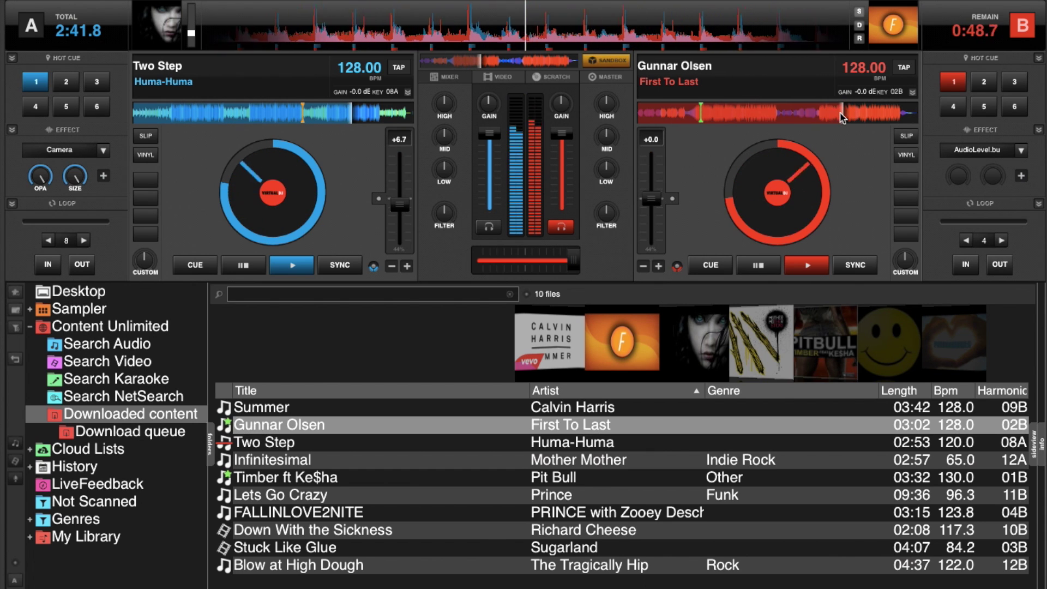
click(733, 114)
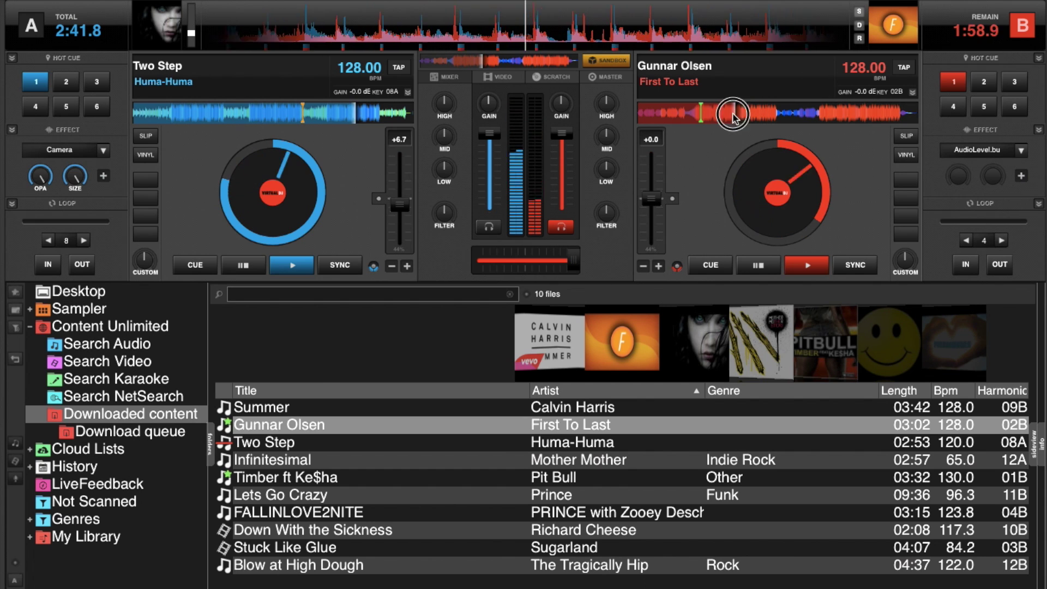
click(714, 113)
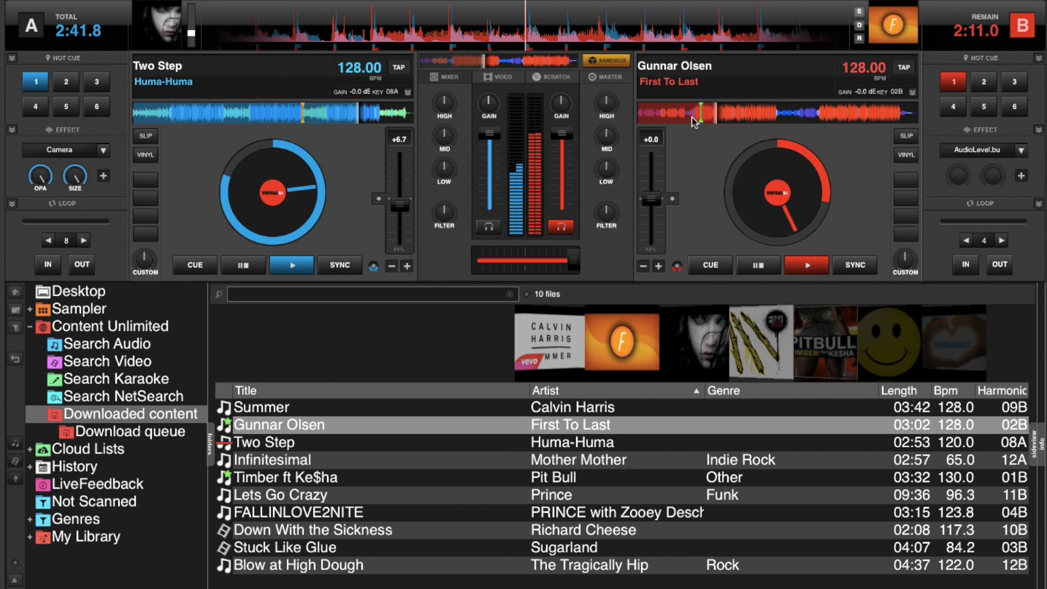
click(837, 118)
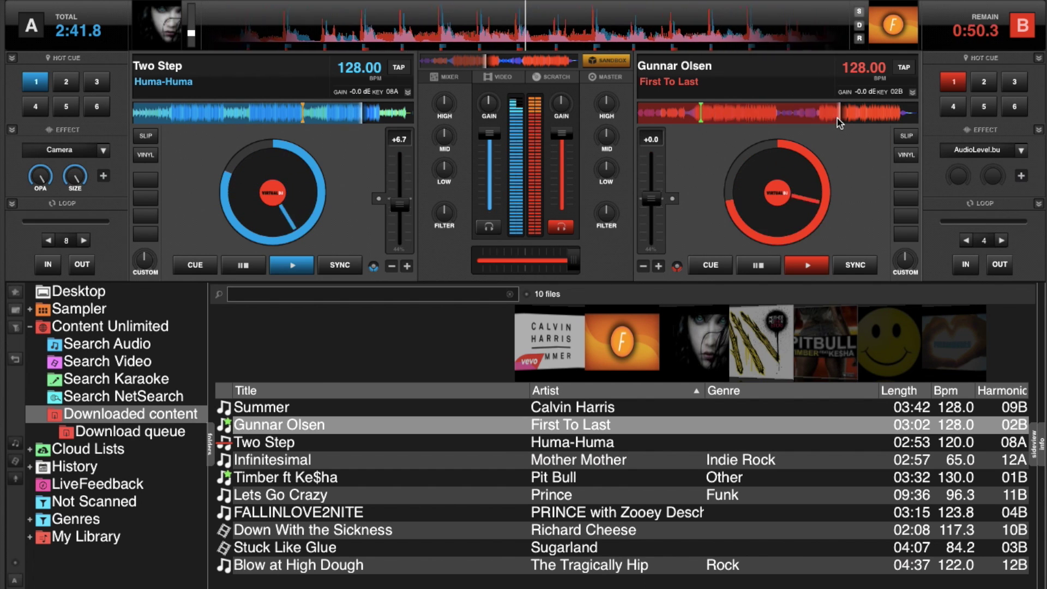
click(766, 265)
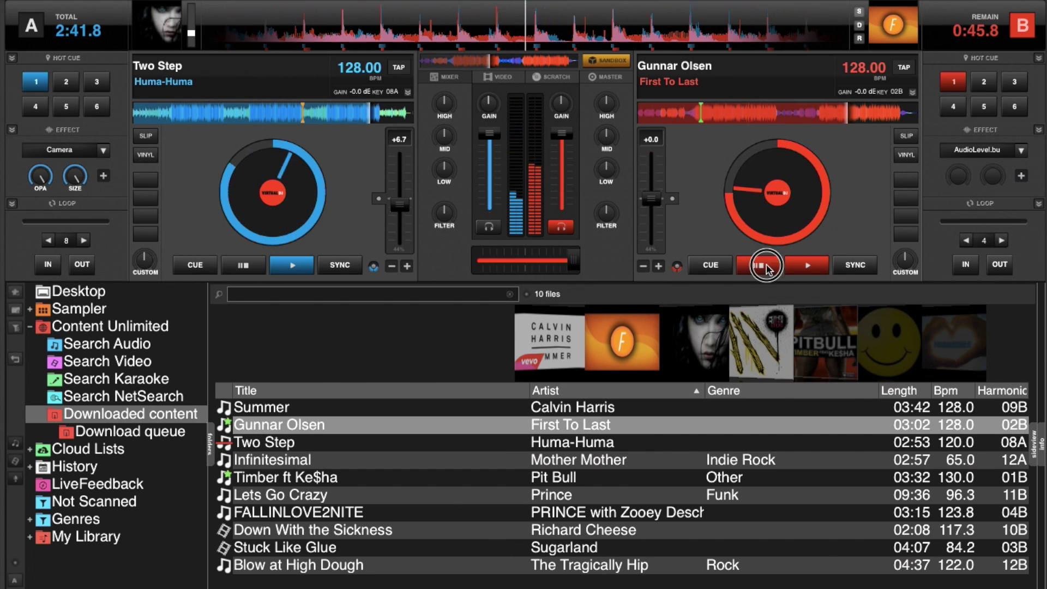
click(981, 83)
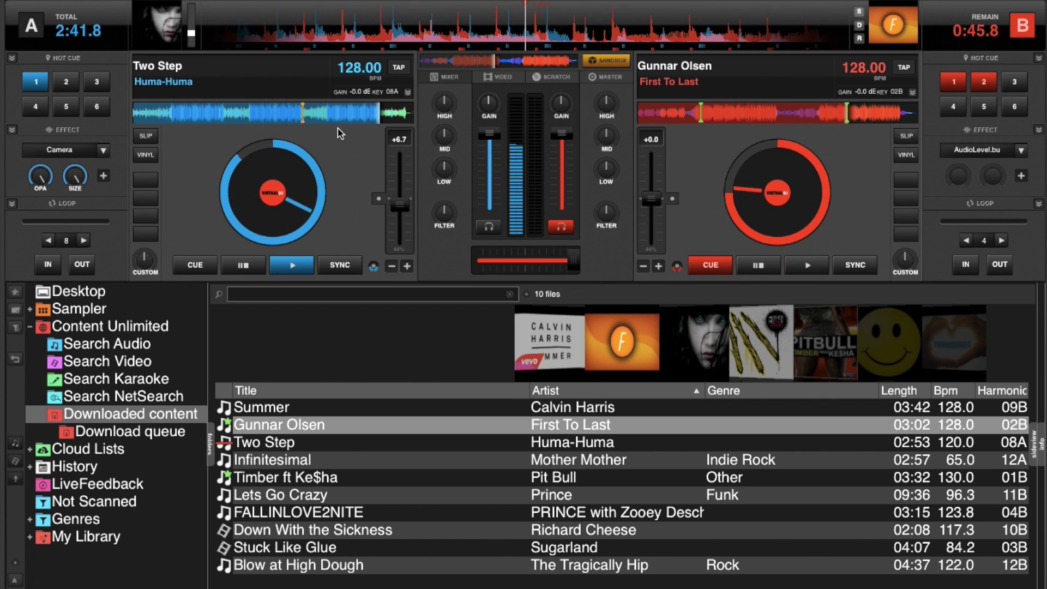
Park Two Step on deck A just before 01:11, stop it and monitor deck A in the headphones.
click(187, 113)
click(248, 118)
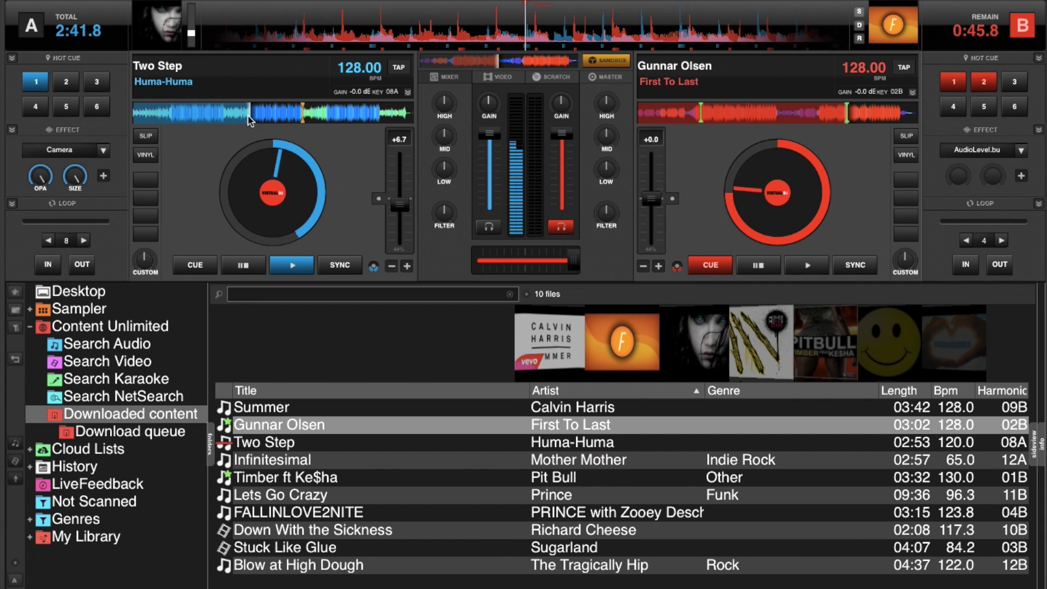
click(242, 118)
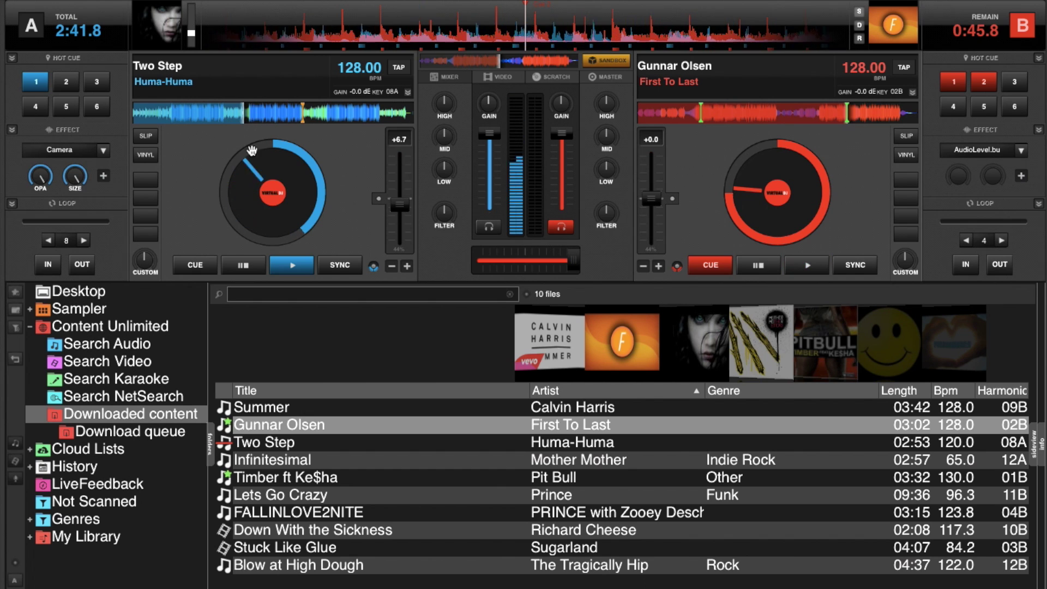
click(252, 271)
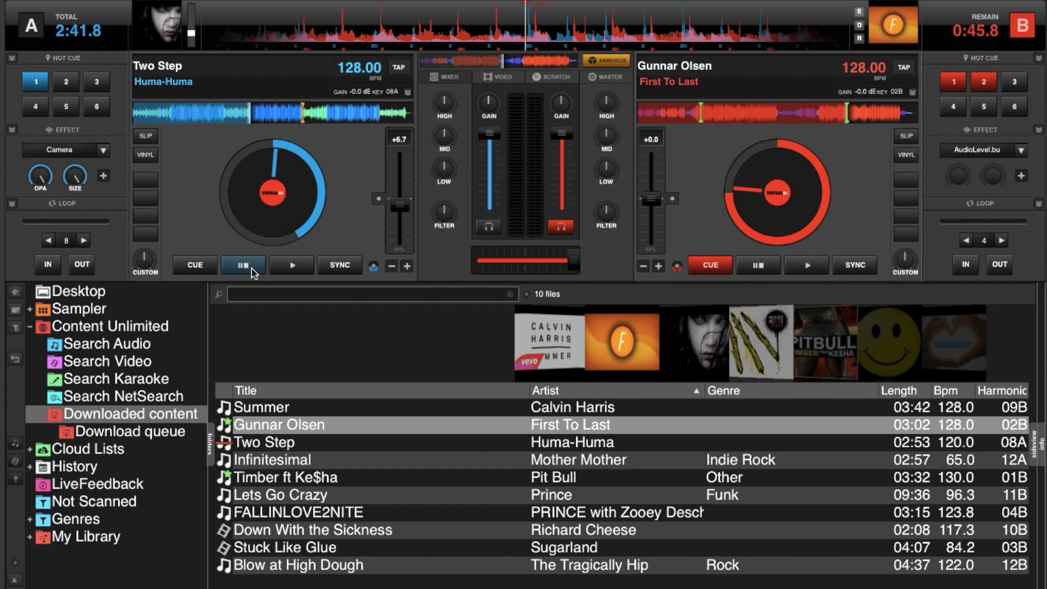
click(289, 198)
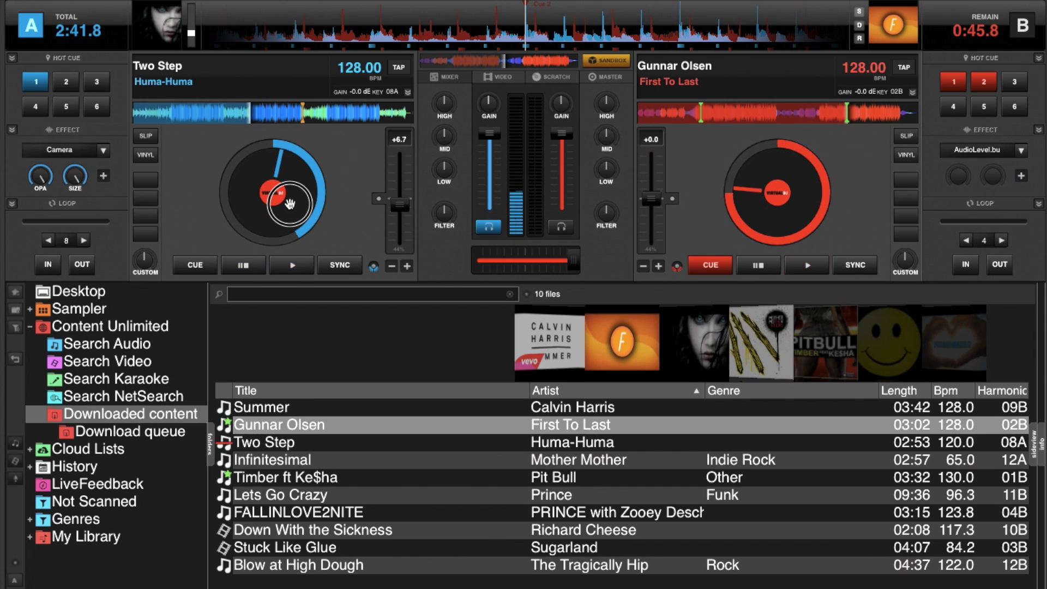
Set hot cue 2 on Two Step at 01:12, turn sandbox off and centre the crossfader.
click(66, 81)
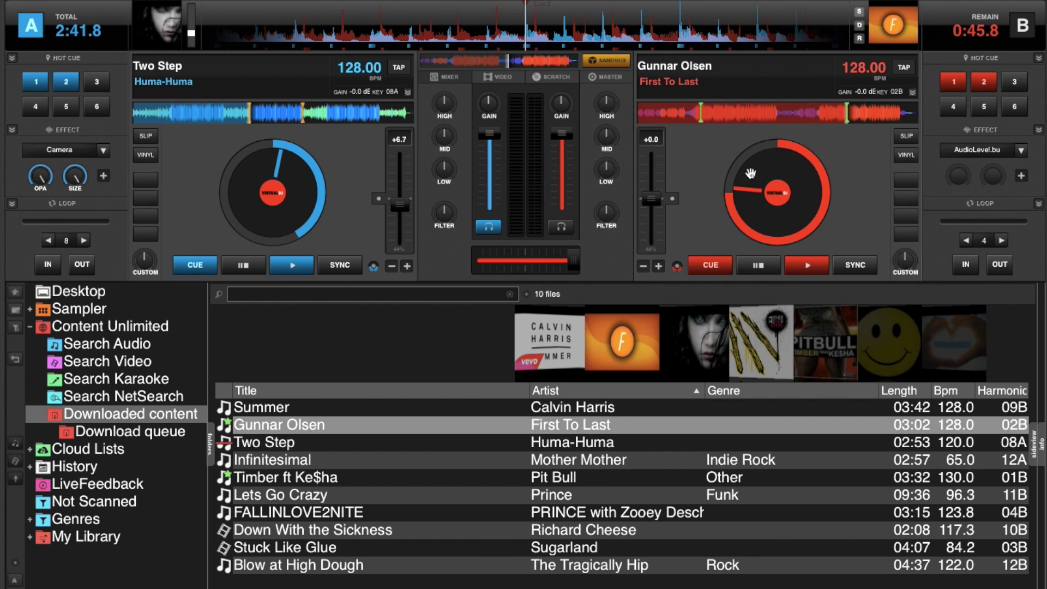
click(615, 64)
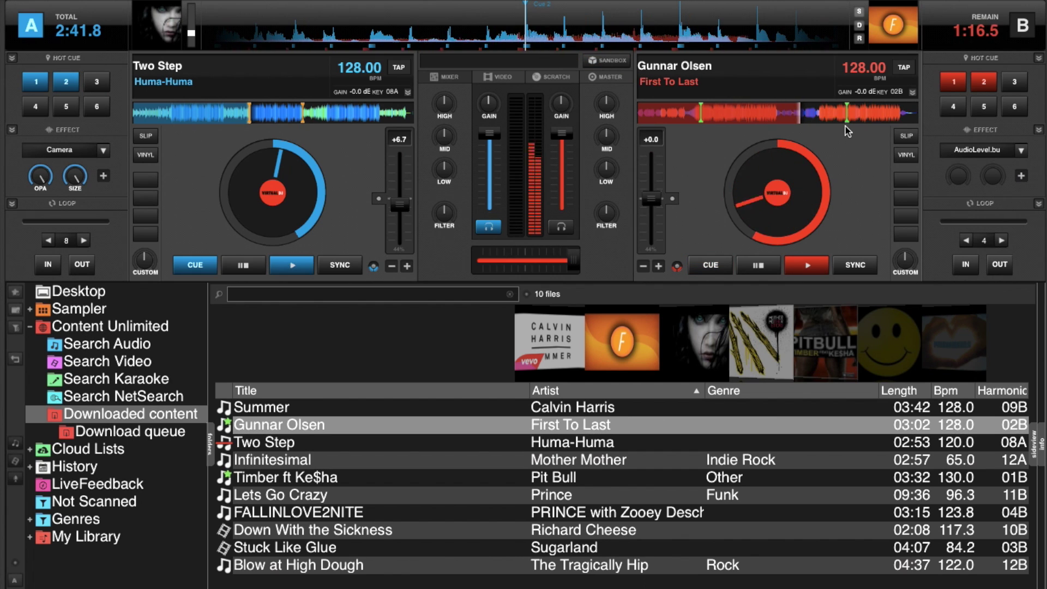
drag(567, 263, 525, 259)
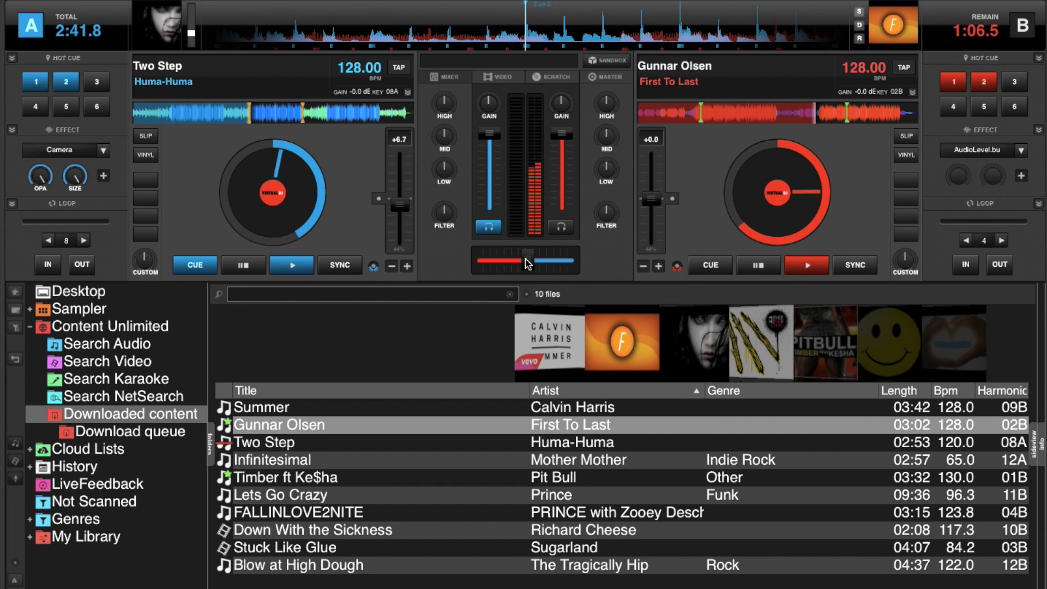
Jump First To Last to about 02:09, launch Two Step from hot cue 2 and fade fully to deck A.
click(838, 116)
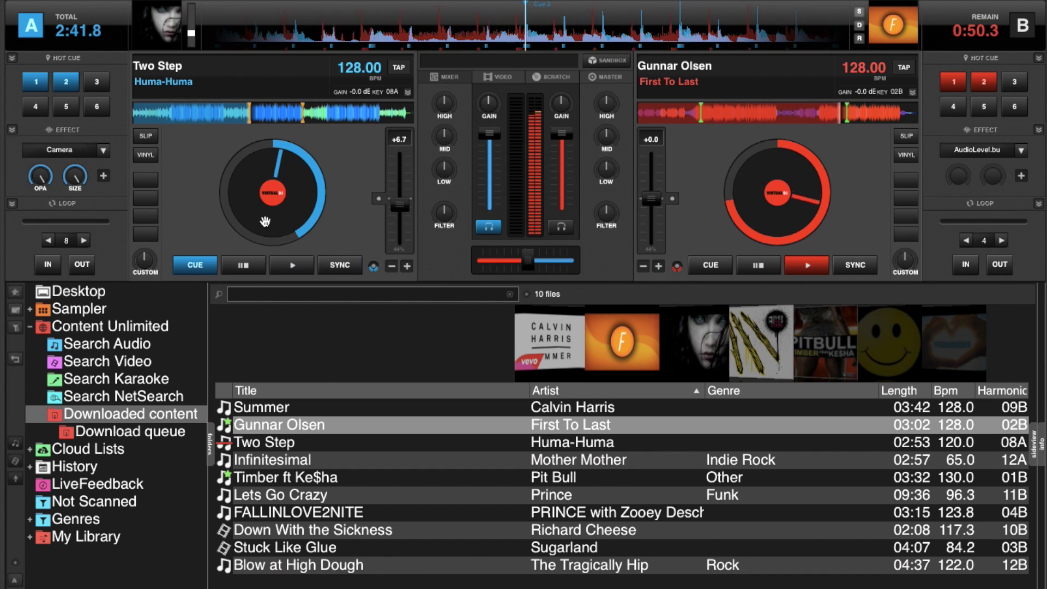
click(66, 83)
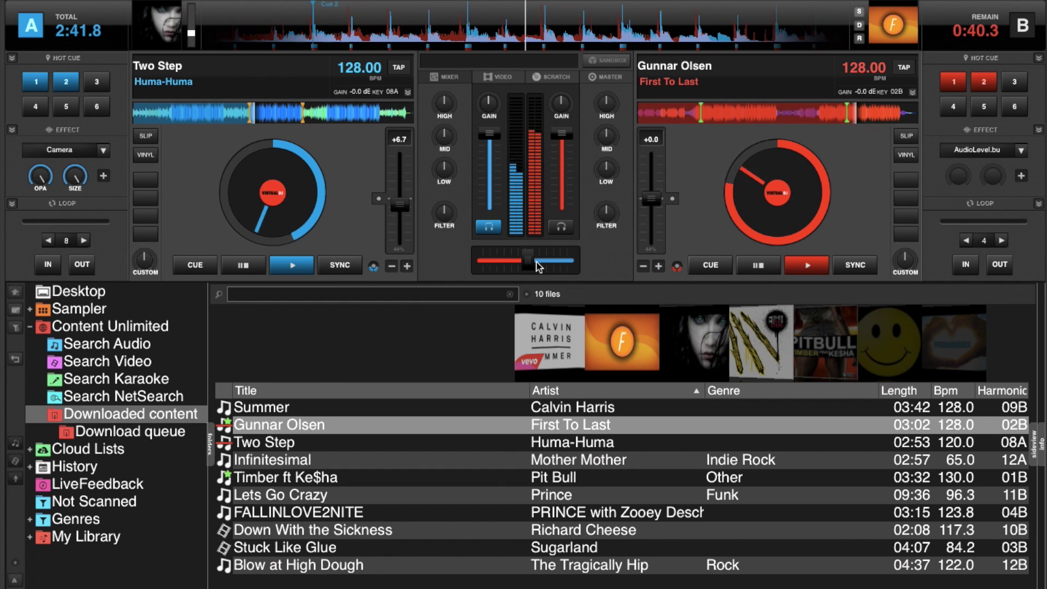
drag(530, 266, 474, 271)
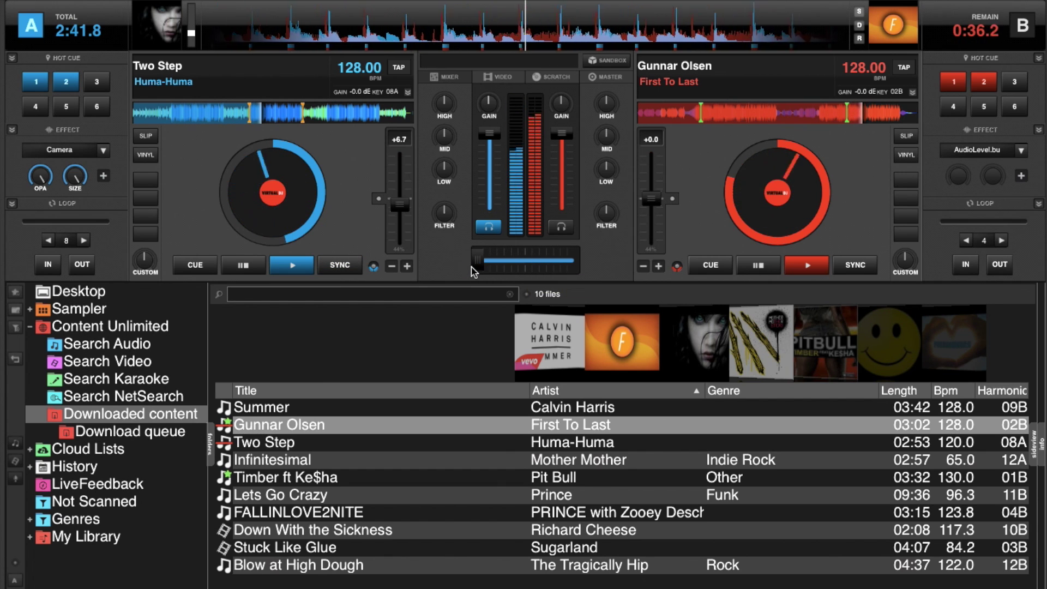